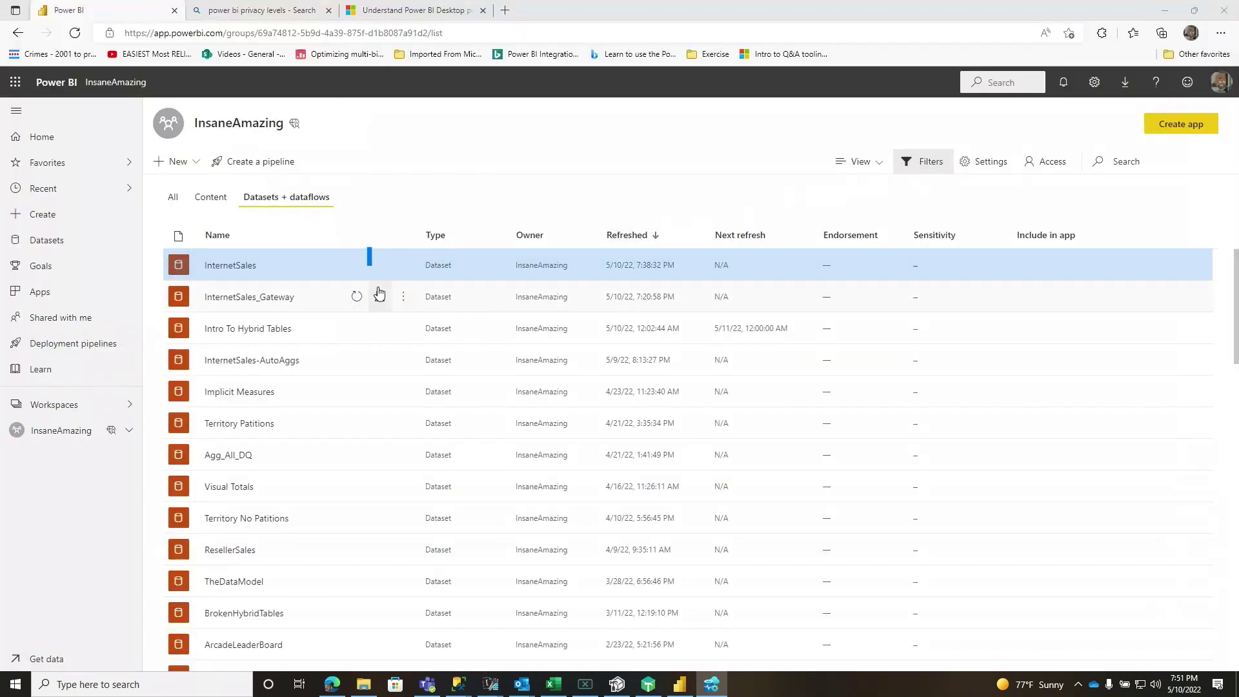
Refresh InternetSales, then read the trace's date-filtered and select top 1000 query text.
left_click(360, 270)
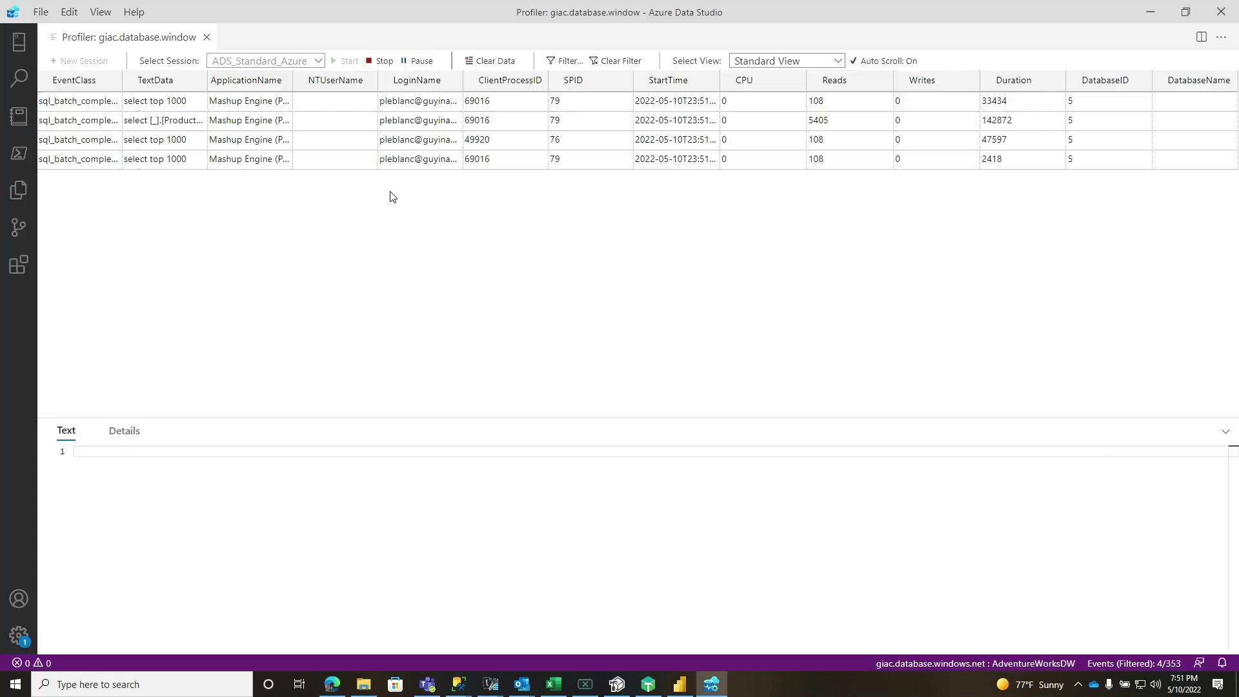
left_click(168, 123)
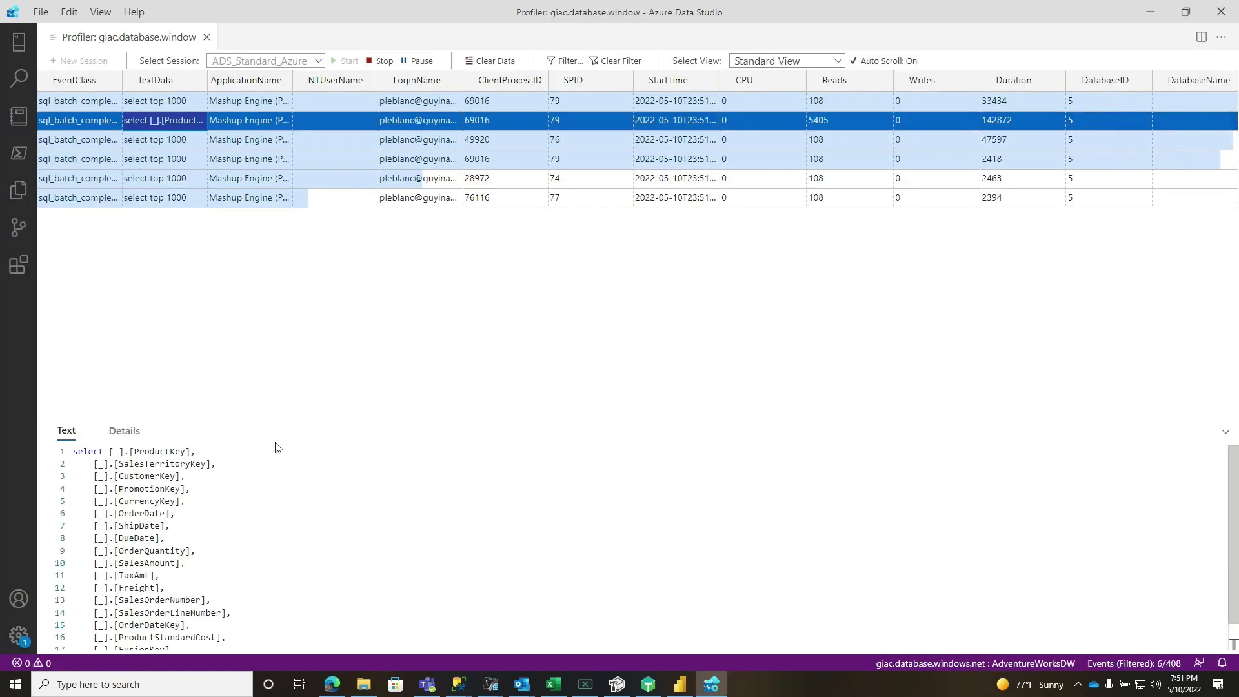
left_click_drag(270, 416, 272, 303)
triple_click(96, 560)
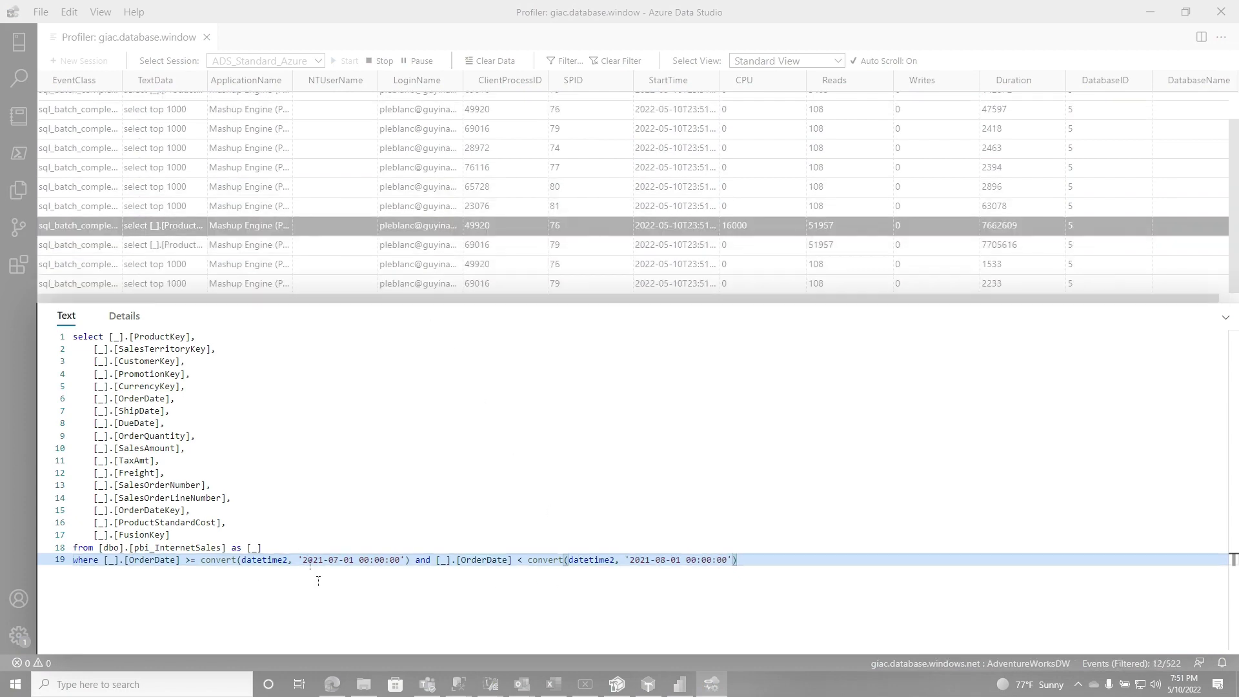
left_click(156, 135)
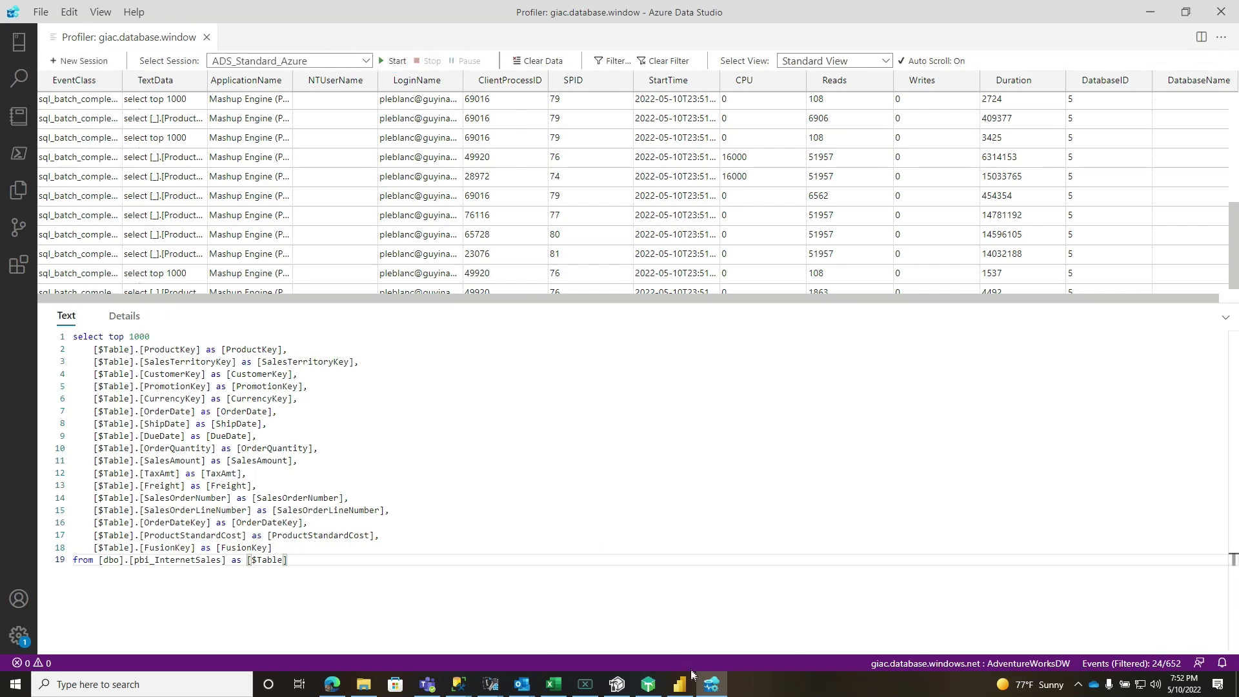
Open InternetSales dataset settings and edit its data source credentials.
left_click(329, 684)
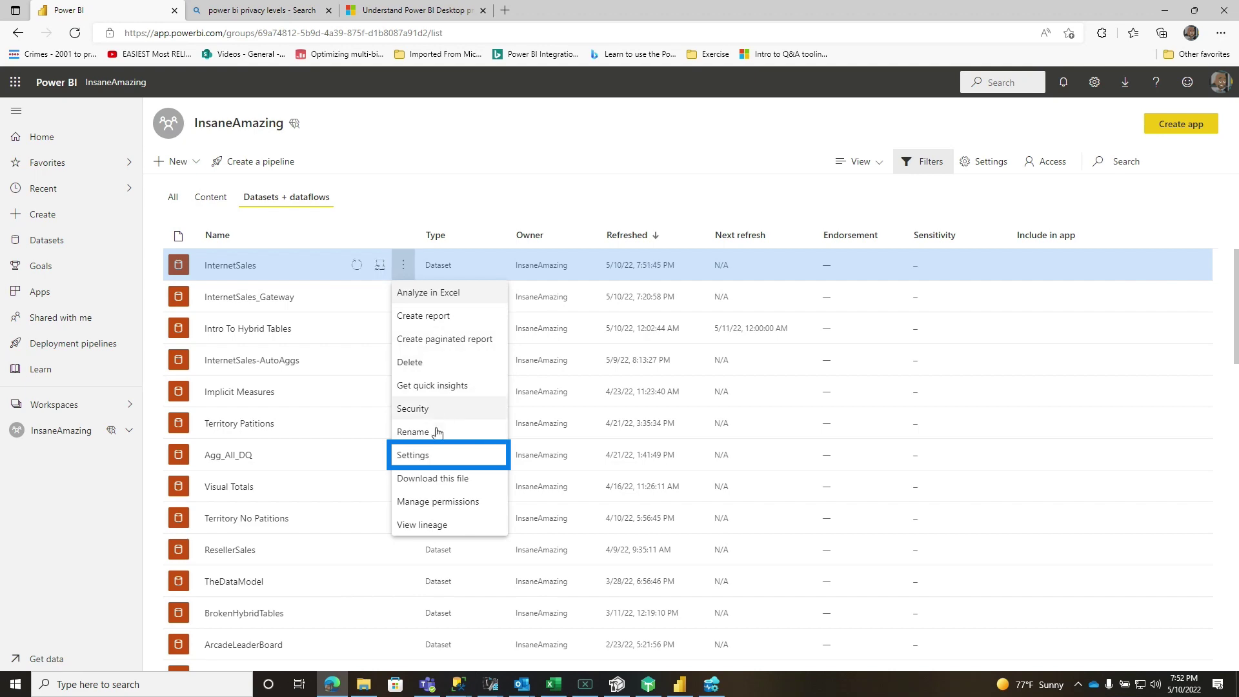
left_click(435, 454)
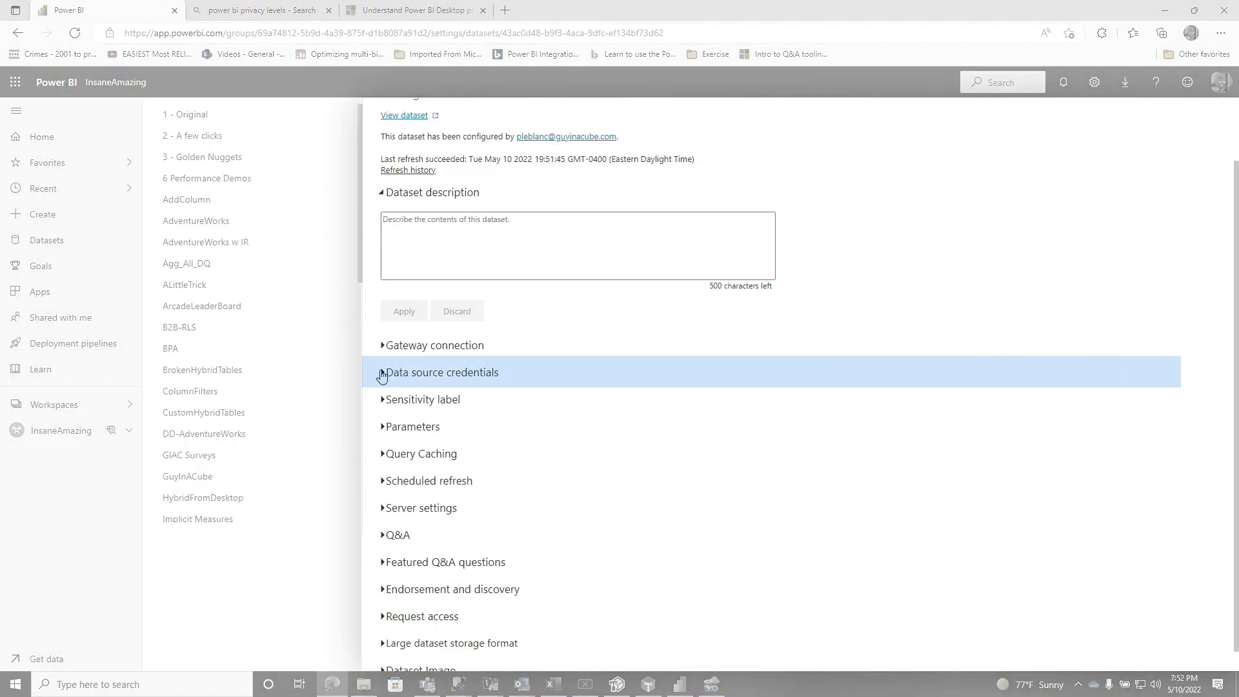
left_click(601, 400)
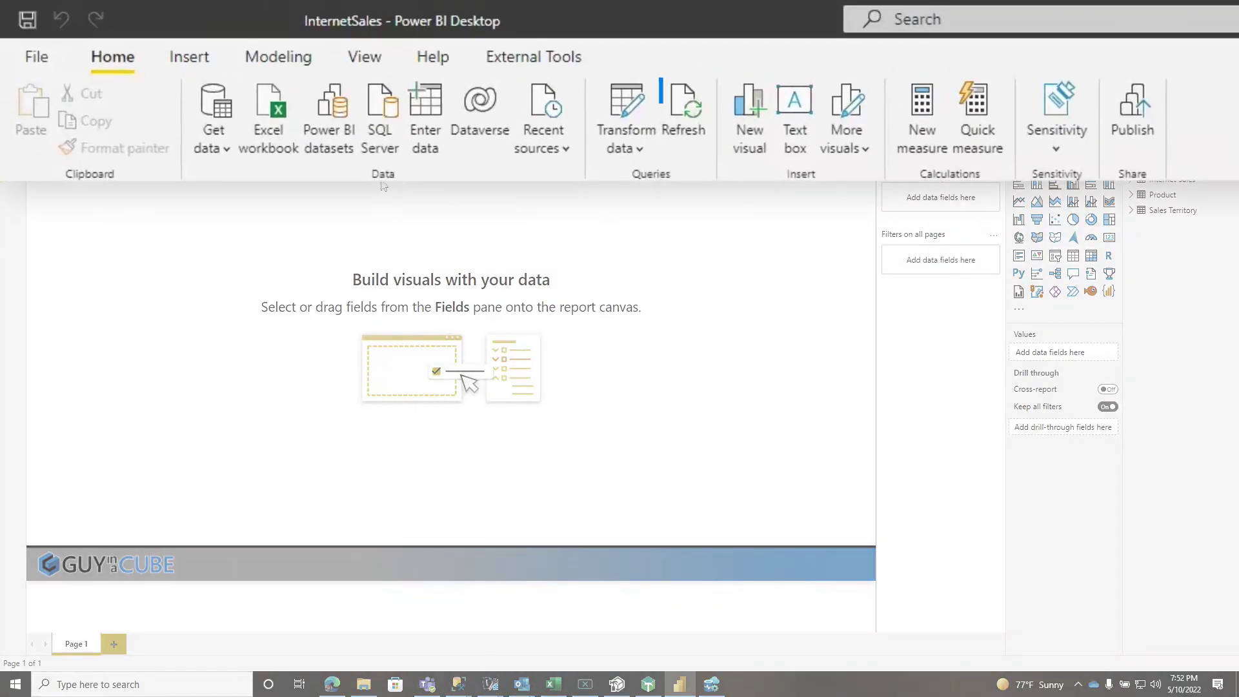
left_click(711, 173)
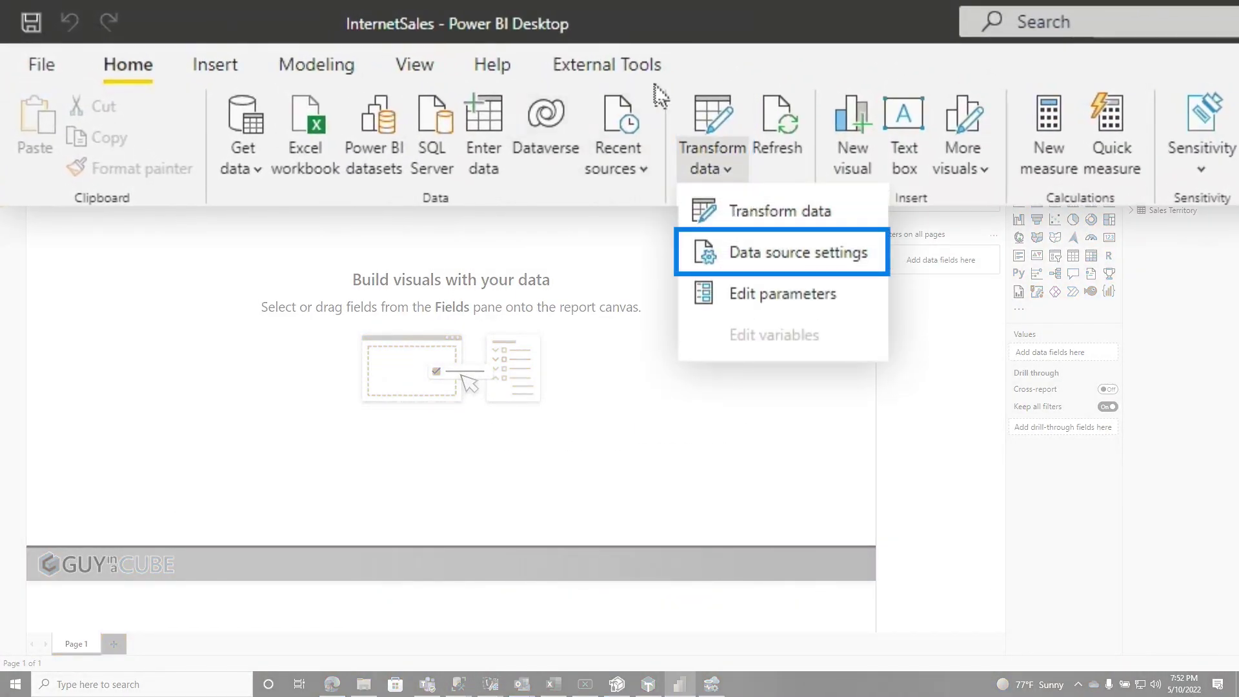
left_click(771, 257)
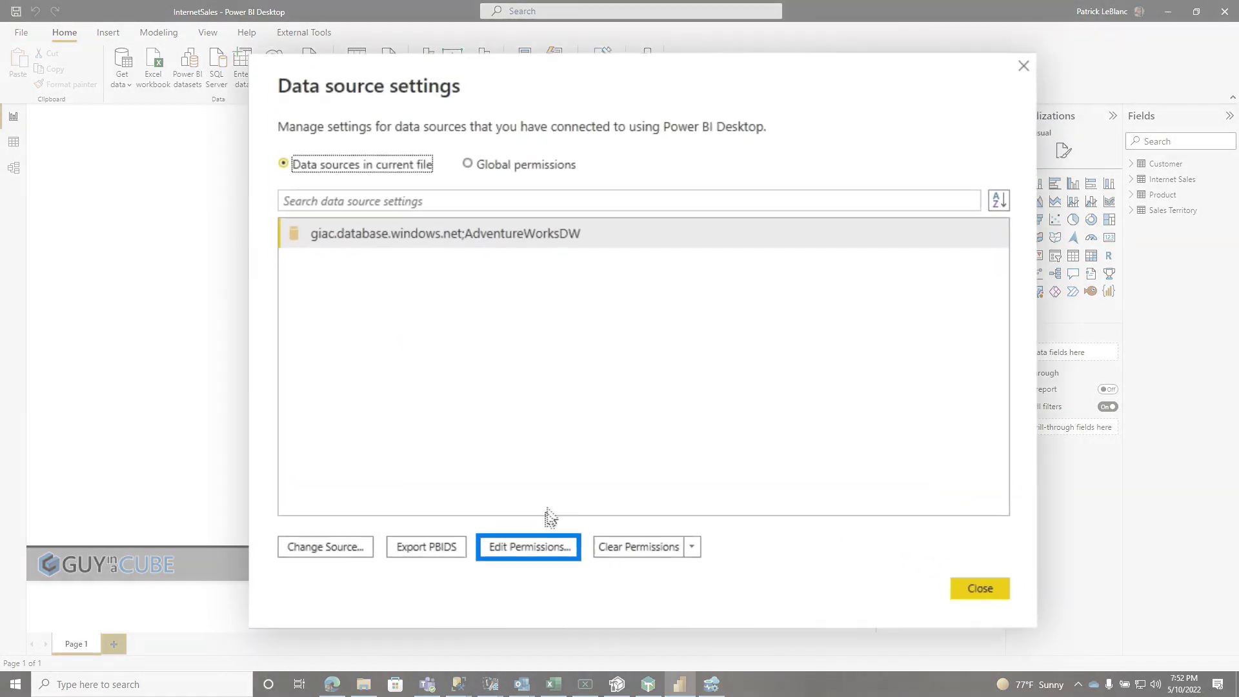
left_click(539, 560)
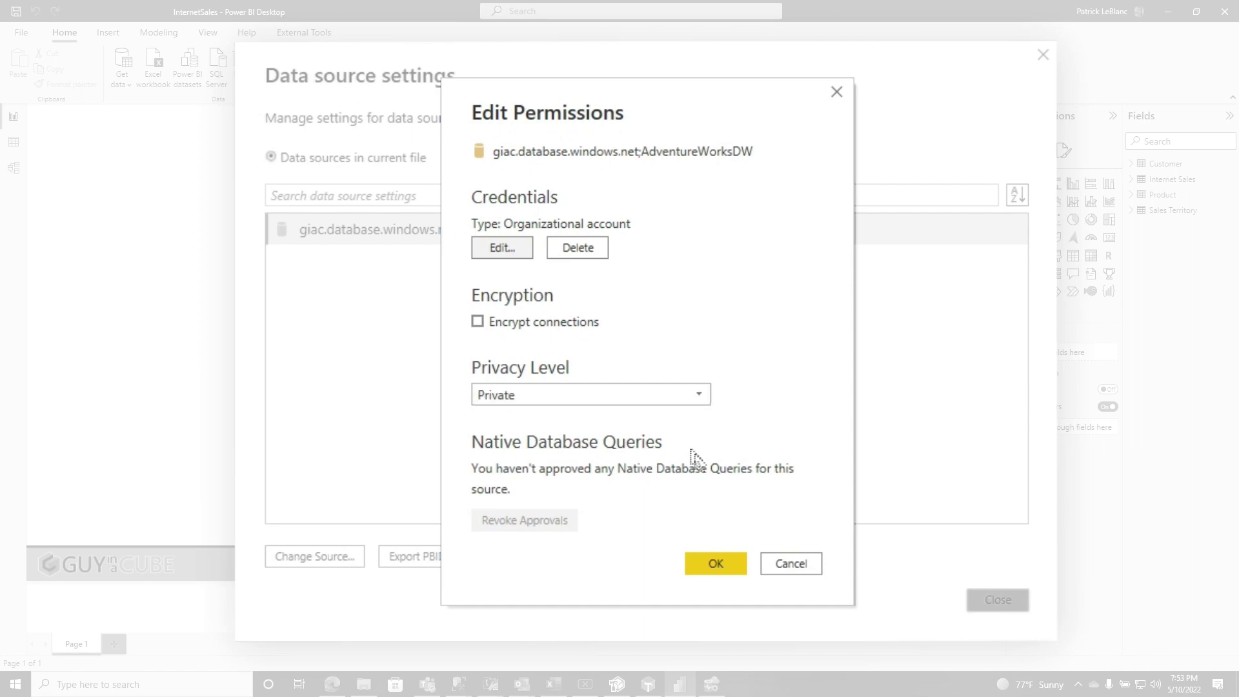
left_click(792, 566)
left_click(995, 601)
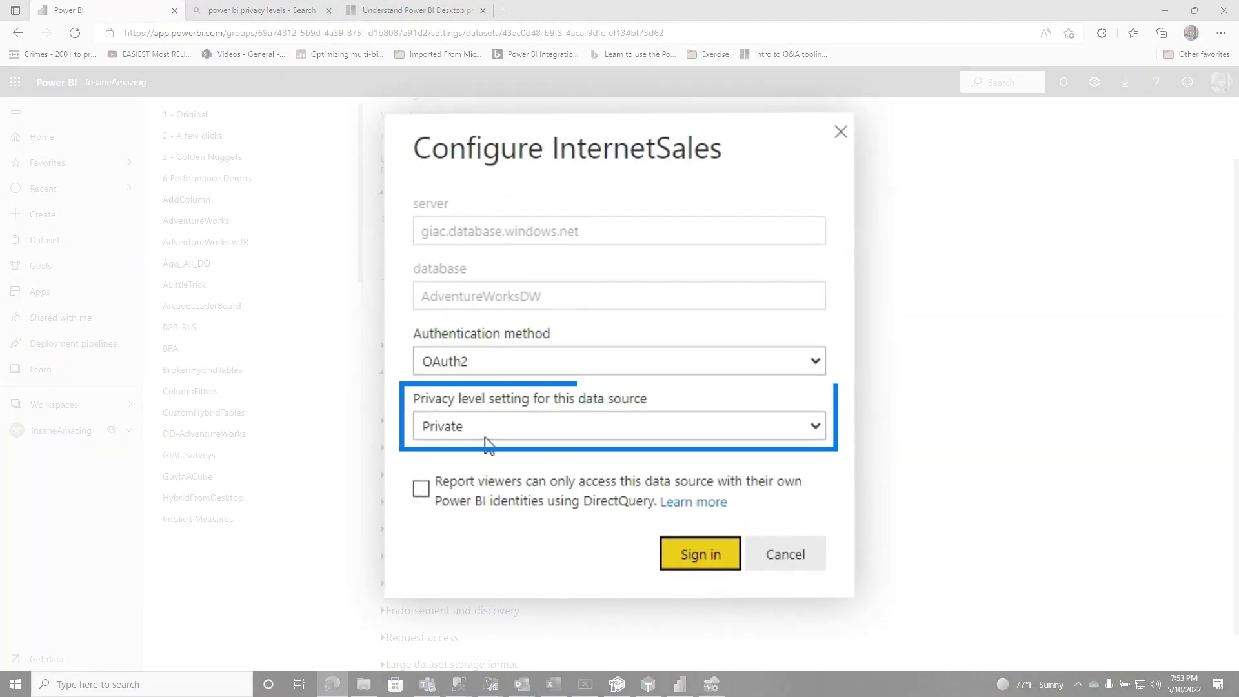
Choose the Organizational privacy level for InternetSales and sign in.
left_click(488, 426)
left_click(481, 492)
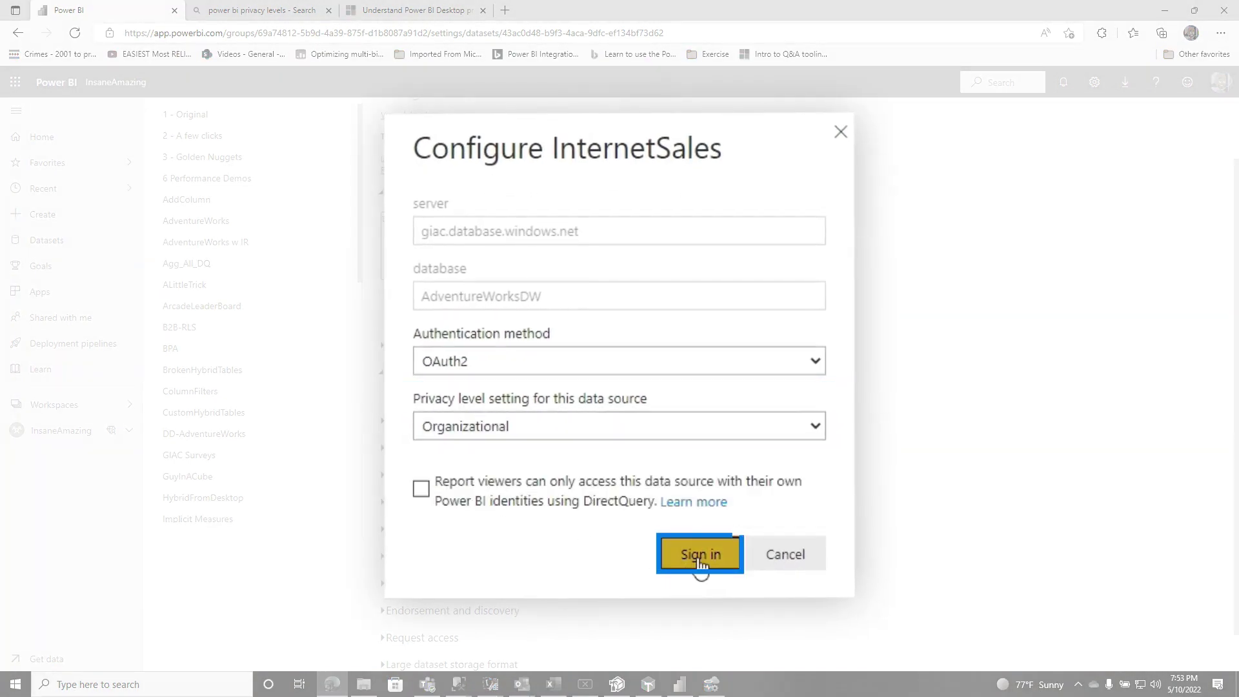
left_click(700, 559)
left_click(712, 684)
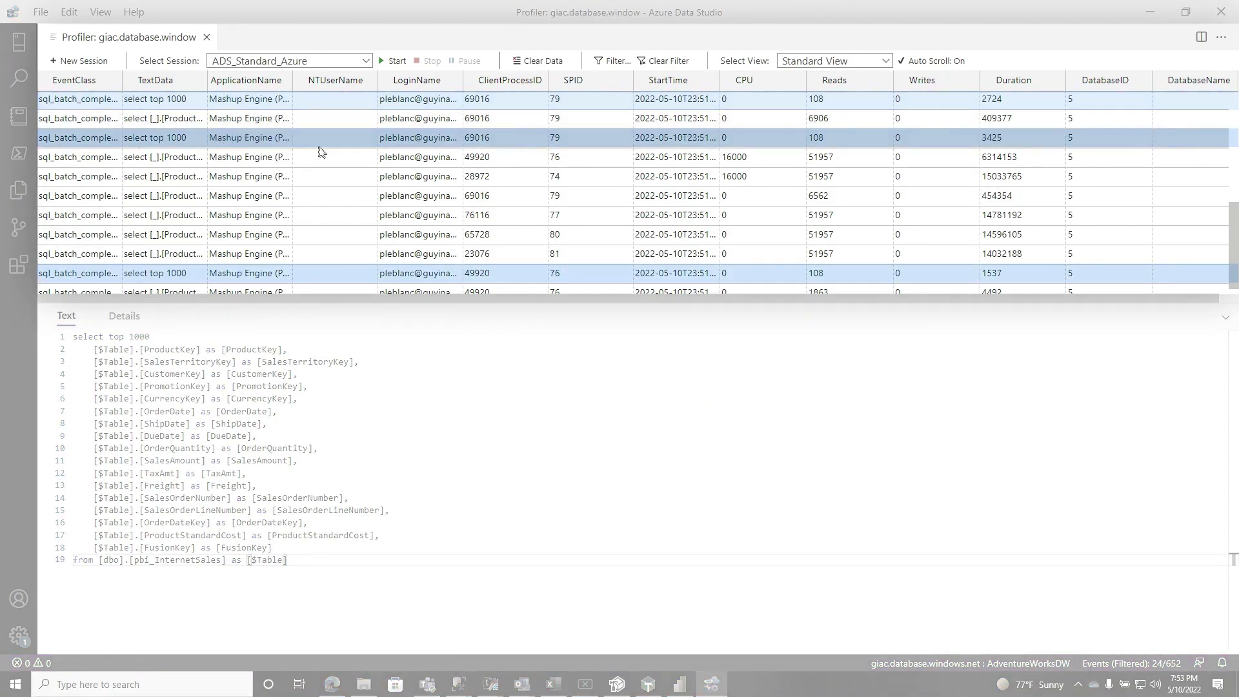
Start a new profiler trace session to capture the refresh queries.
left_click(392, 61)
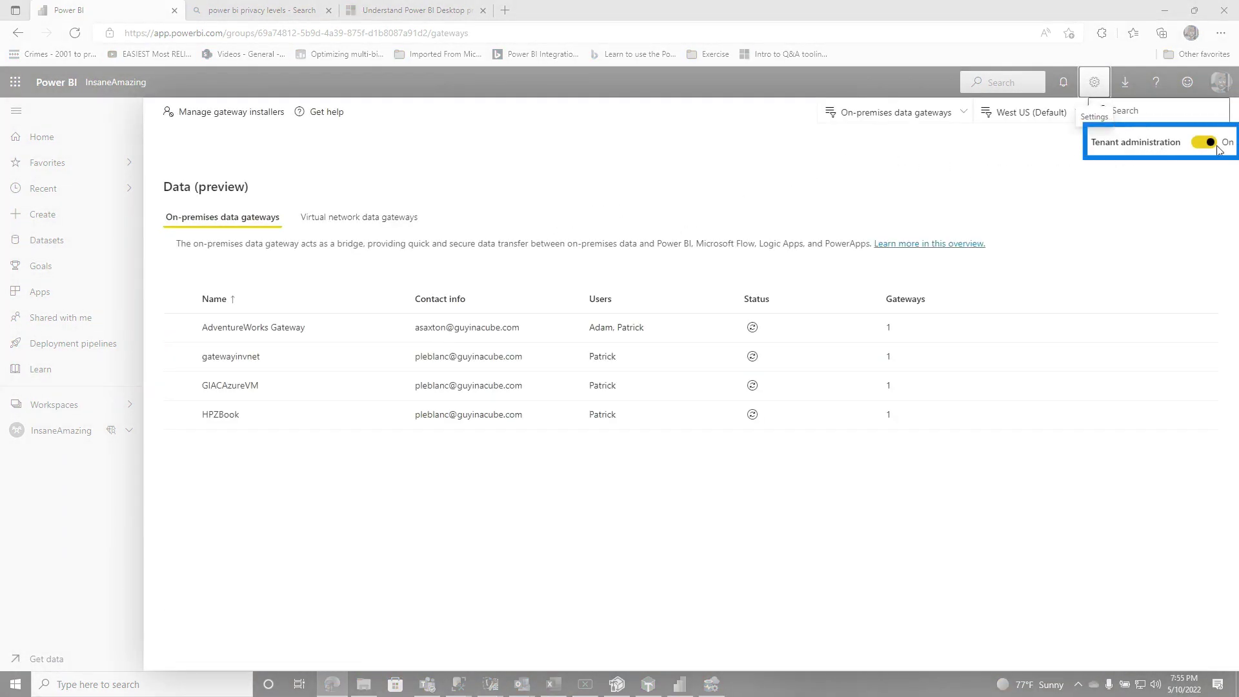
Turn off Tenant administration and open the OnPremSQL data source settings.
left_click(1202, 143)
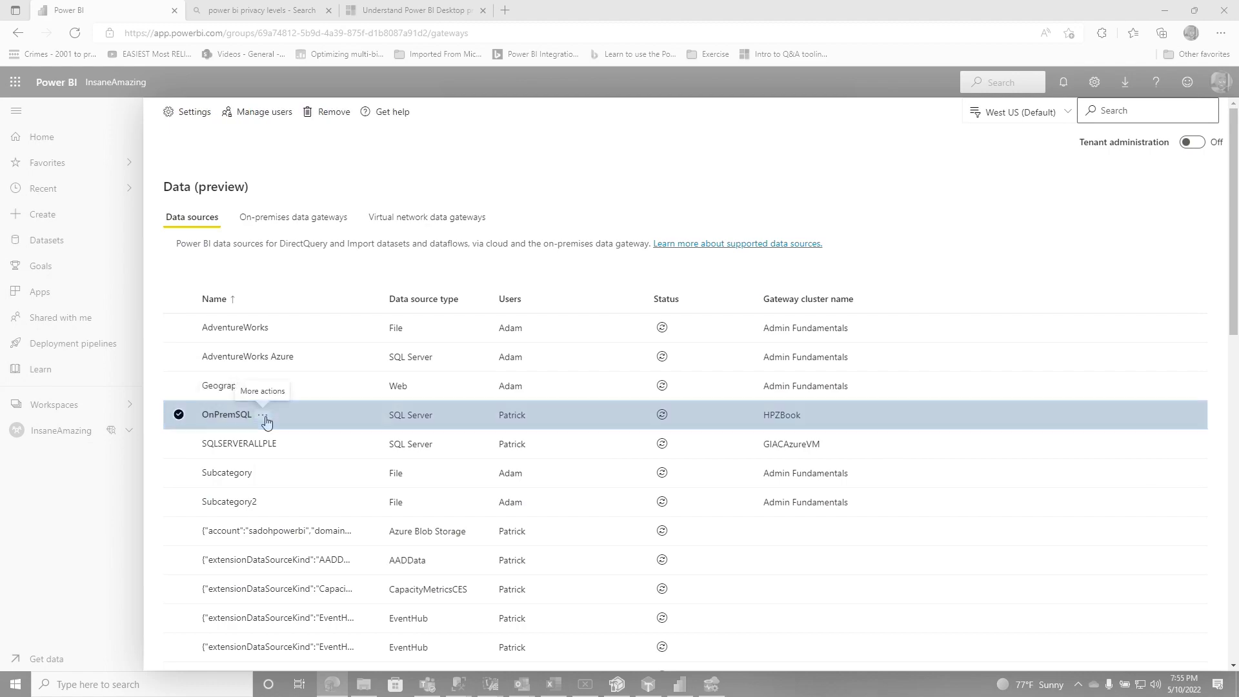
left_click(266, 422)
scroll(1092, 420, "down", 3)
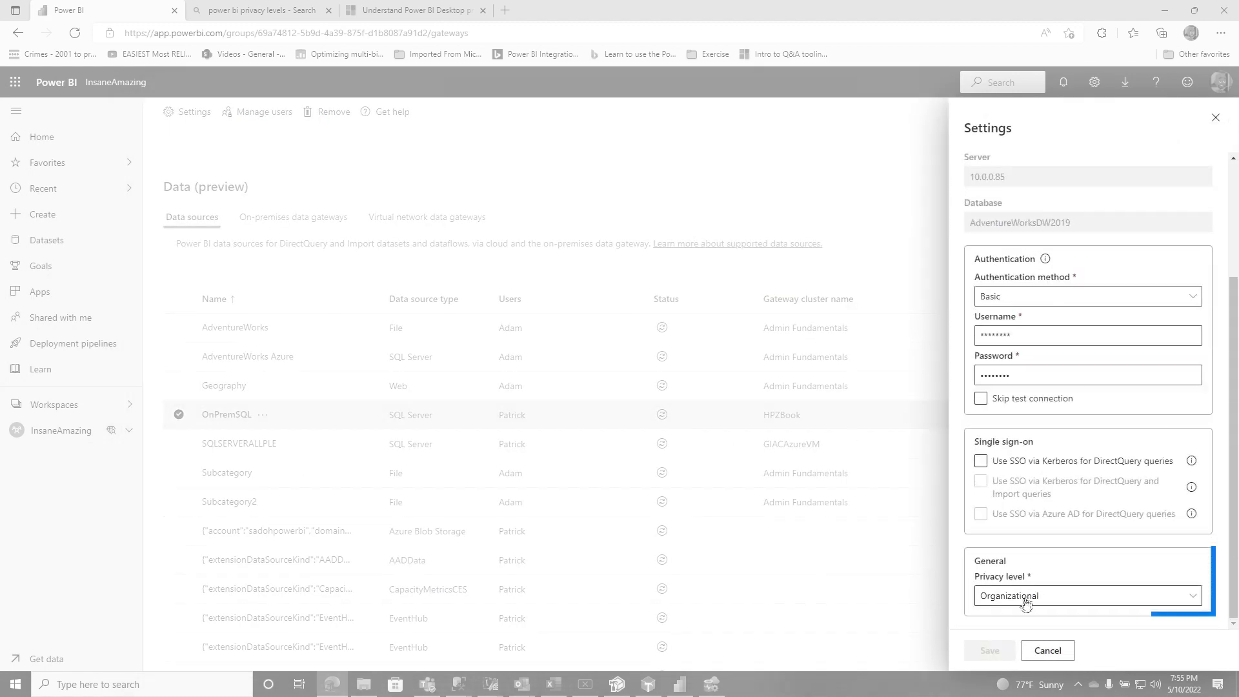